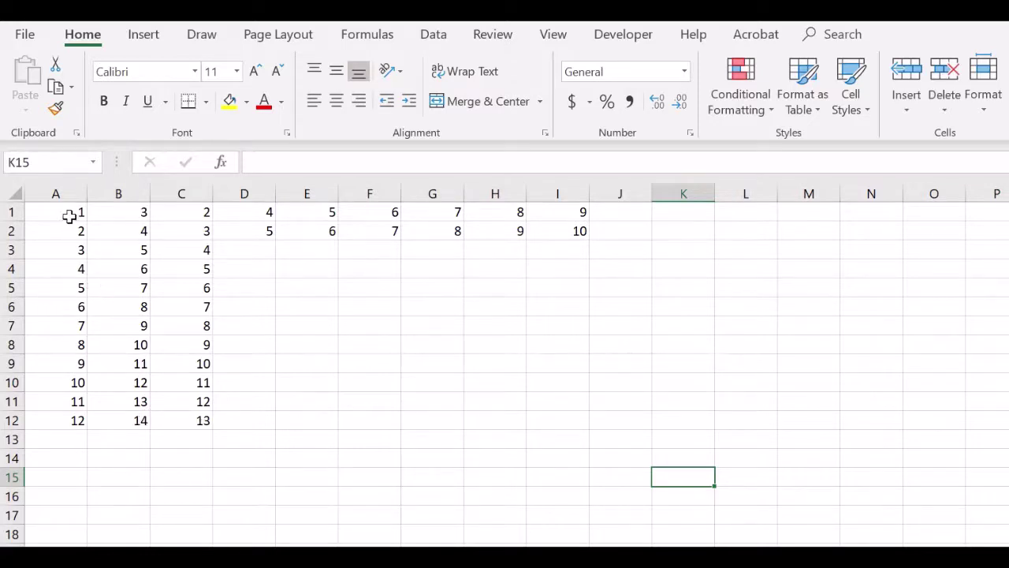
# Select the row 2 values A2:I2 (2, 4, 3, 5–10).
pyautogui.moveTo(68, 230); pyautogui.dragTo(313, 311)
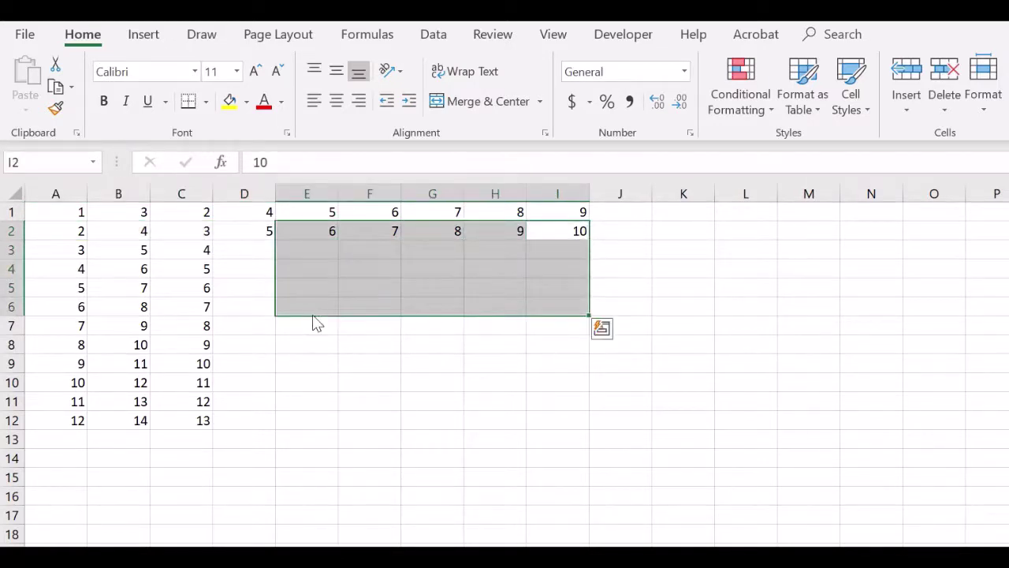
pyautogui.click(313, 309)
pyautogui.moveTo(71, 225); pyautogui.dragTo(556, 229)
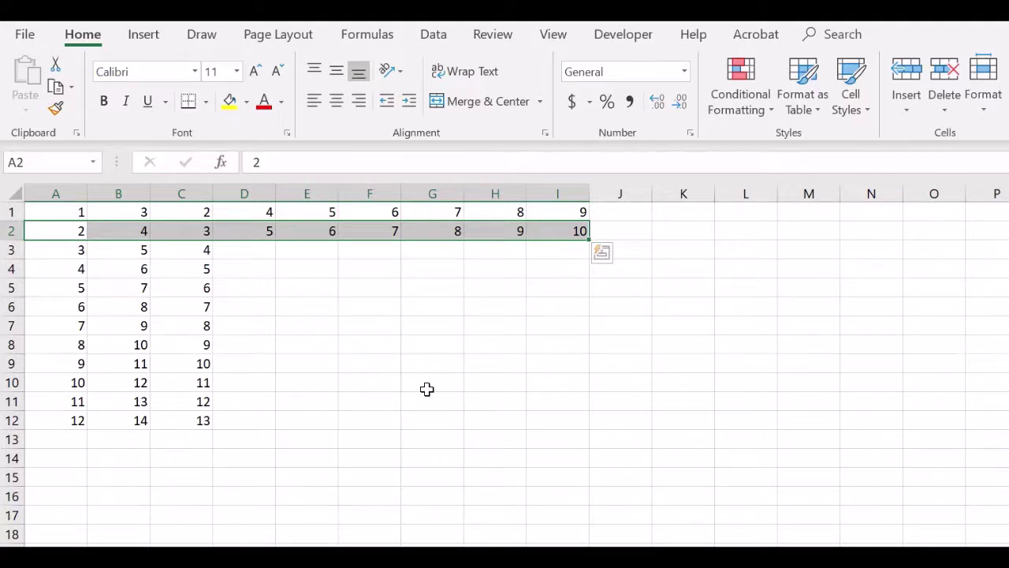
pyautogui.moveTo(141, 212); pyautogui.dragTo(128, 419)
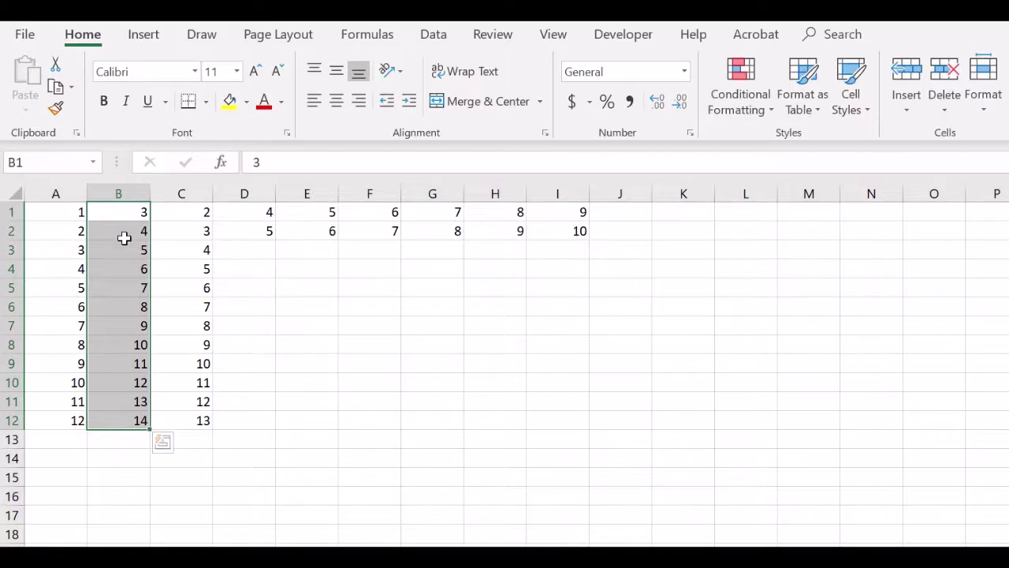
pyautogui.click(70, 230)
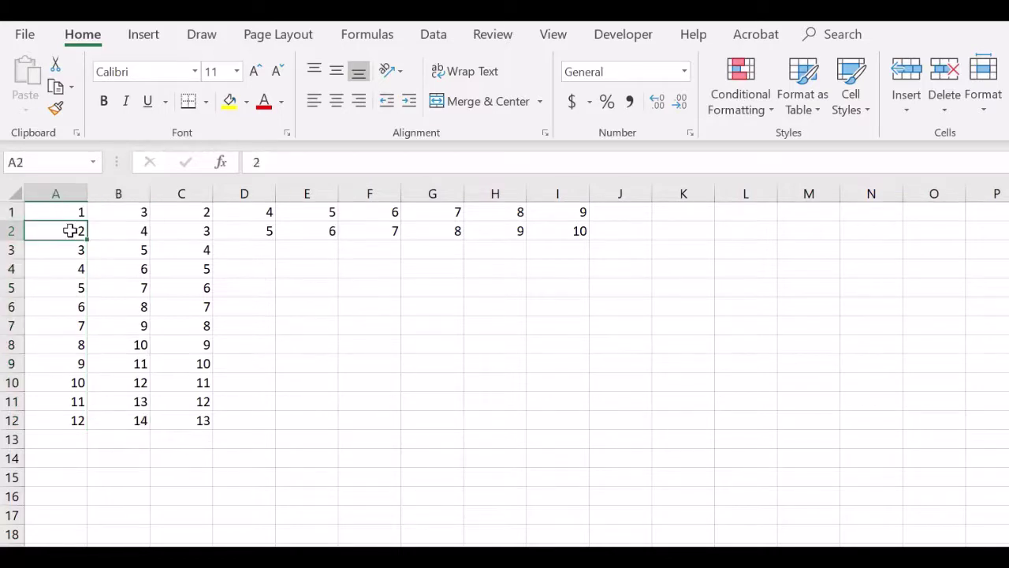
pyautogui.moveTo(69, 226); pyautogui.dragTo(563, 227)
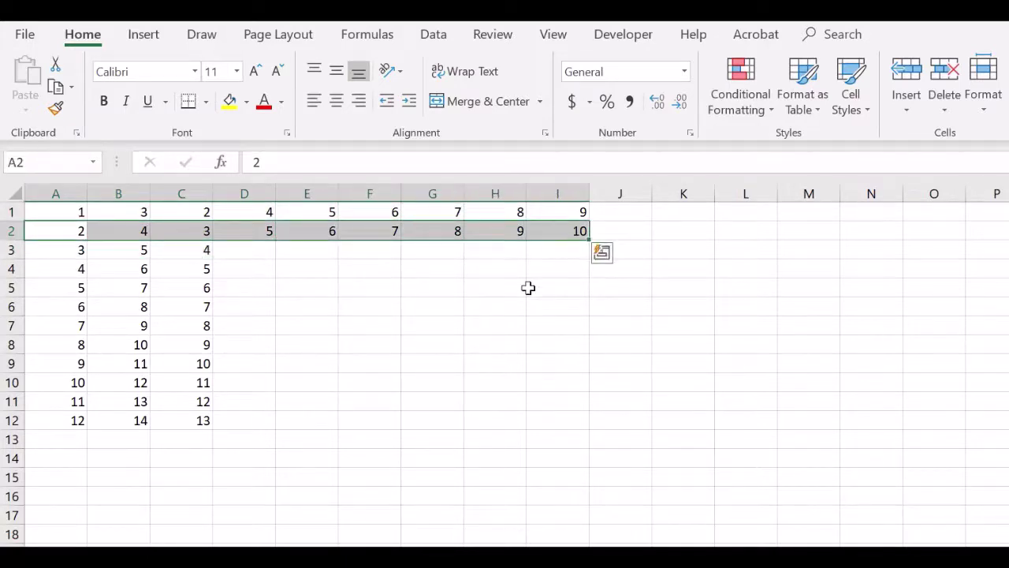
pyautogui.press('alt')
pyautogui.press('alt')
pyautogui.moveTo(502, 245); pyautogui.dragTo(500, 310)
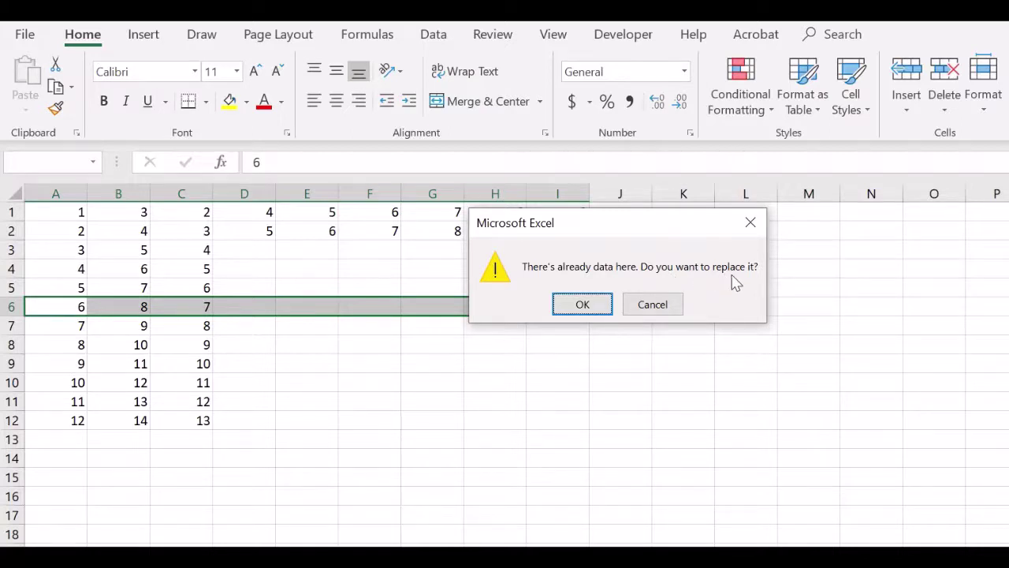
pyautogui.click(579, 306)
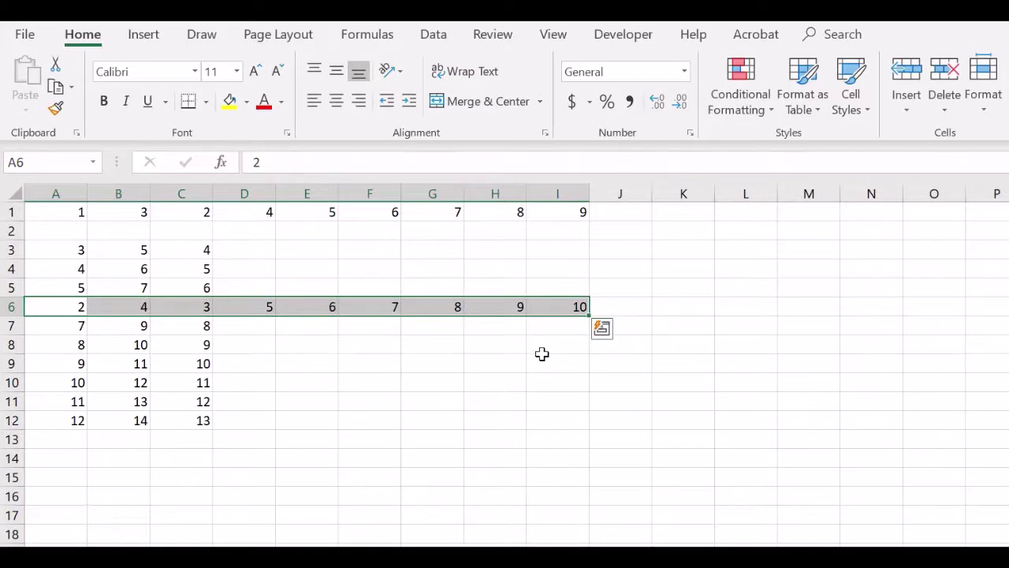
pyautogui.click(164, 19)
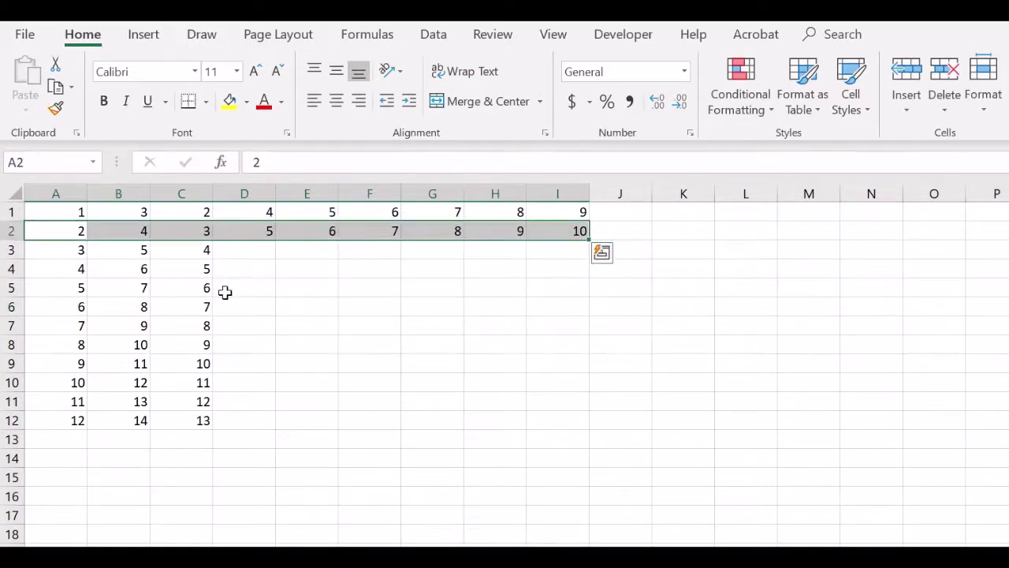
# Insert a blank sheet row at row 7, then select A2:I2.
pyautogui.click(56, 328)
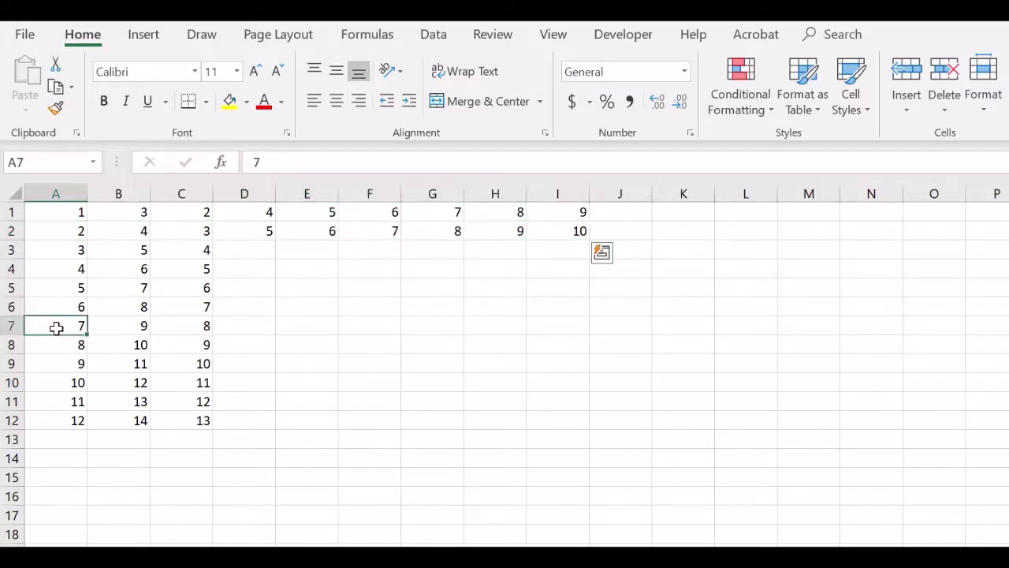
pyautogui.click(917, 114)
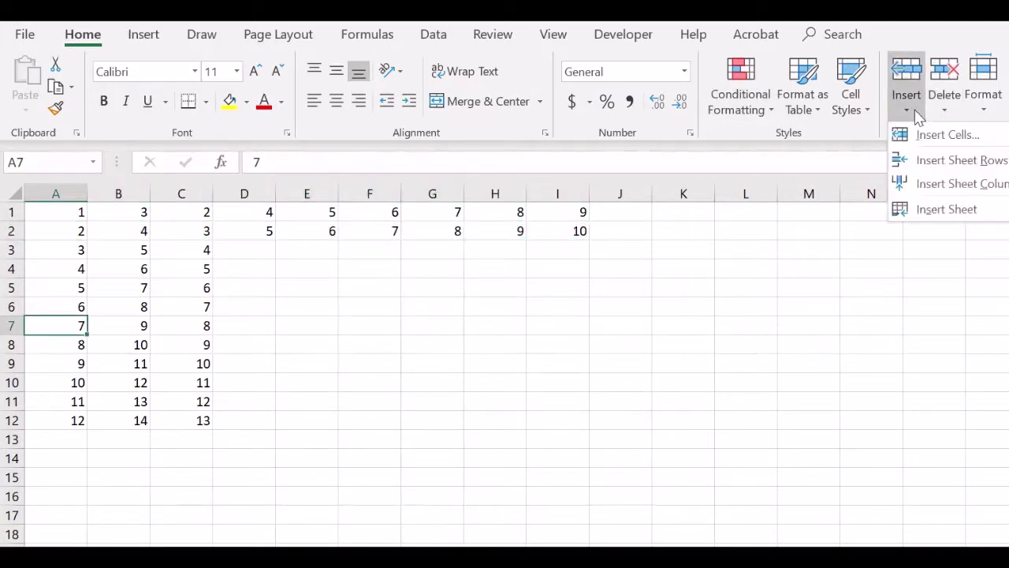
pyautogui.click(924, 161)
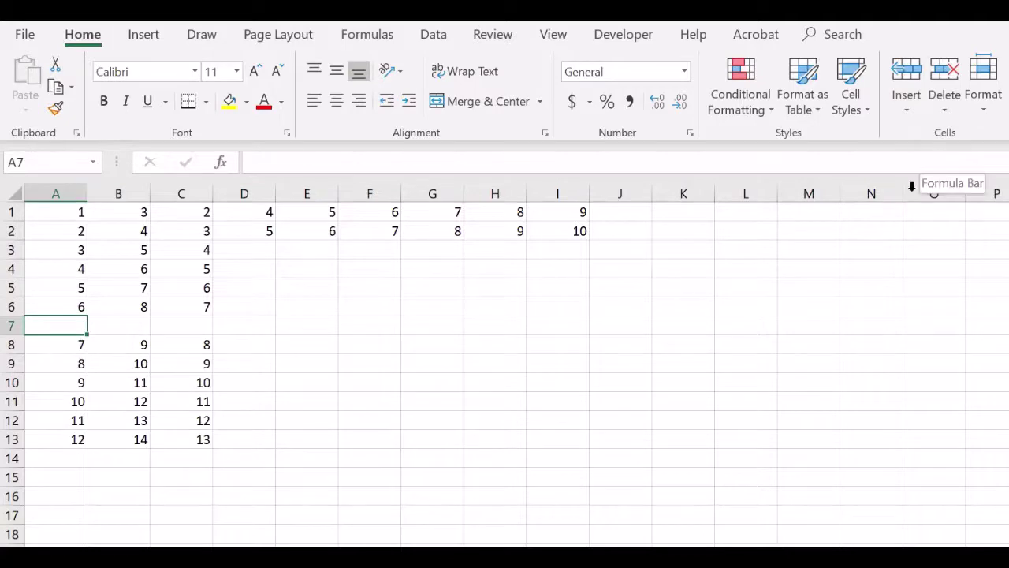
pyautogui.moveTo(77, 231); pyautogui.dragTo(551, 240)
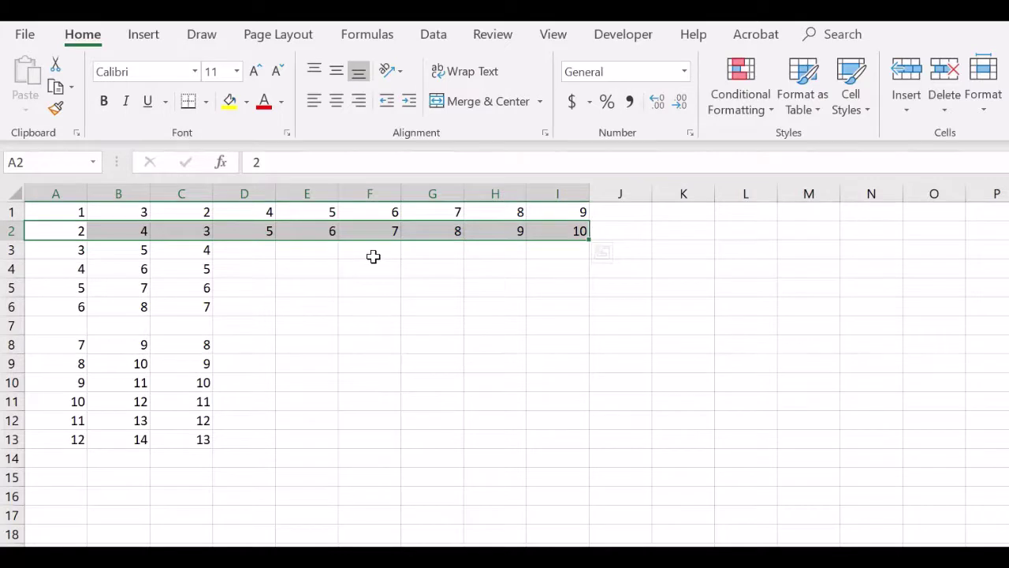
# Move the A2:I2 values into blank row 7 and delete the emptied row 2.
pyautogui.press('alt')
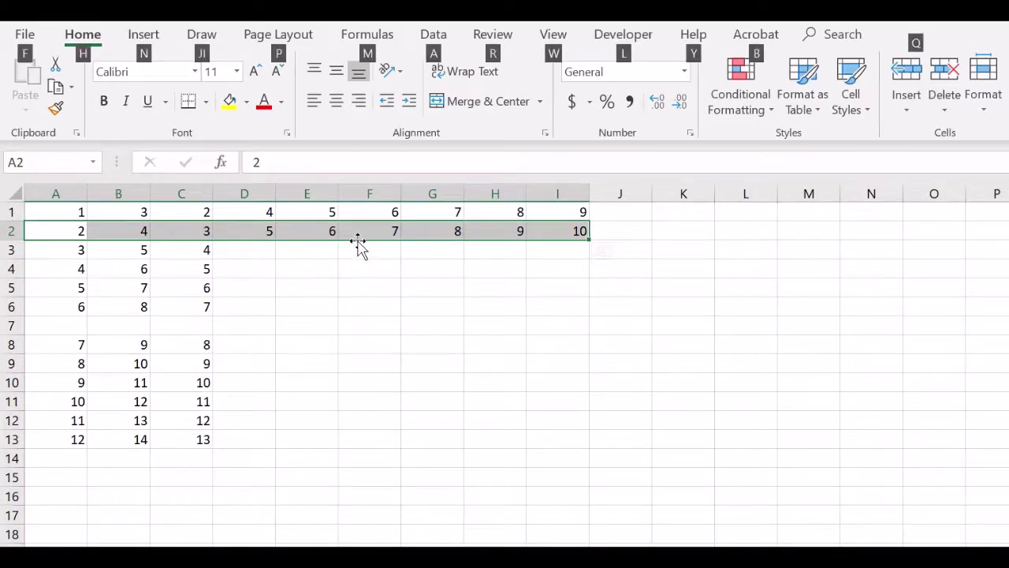
pyautogui.moveTo(358, 242); pyautogui.dragTo(355, 325)
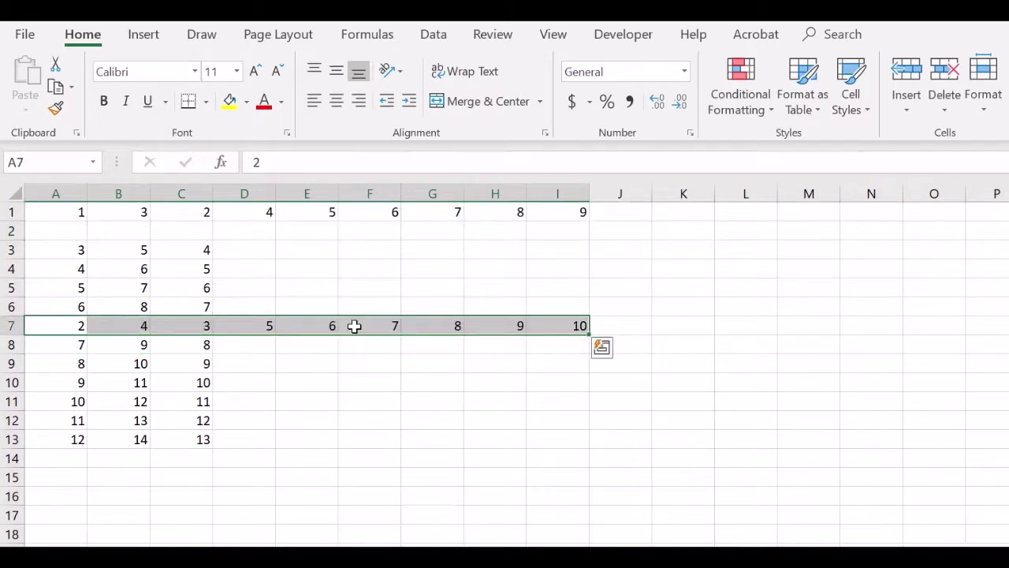
pyautogui.click(14, 231)
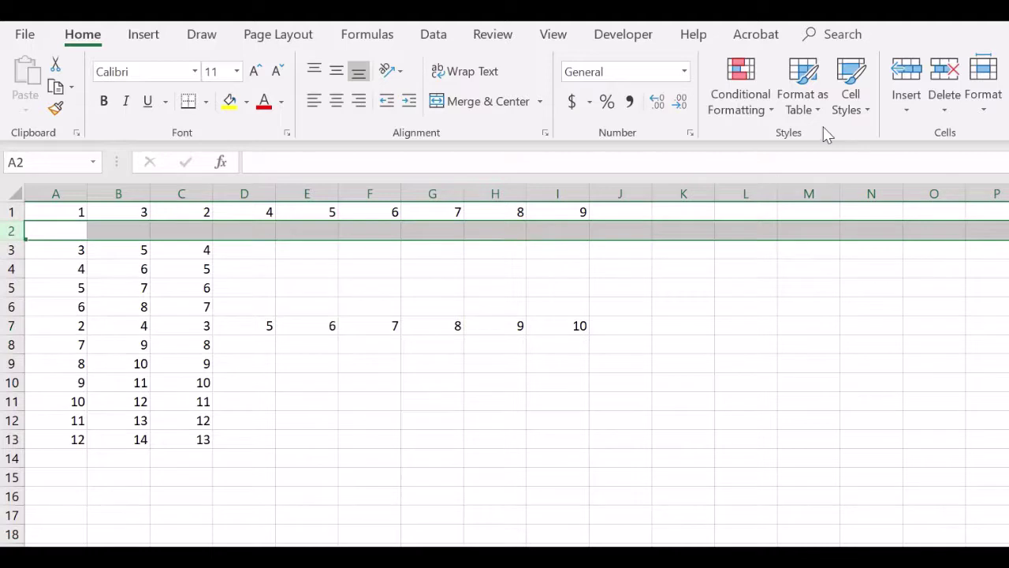
pyautogui.click(945, 112)
pyautogui.click(967, 161)
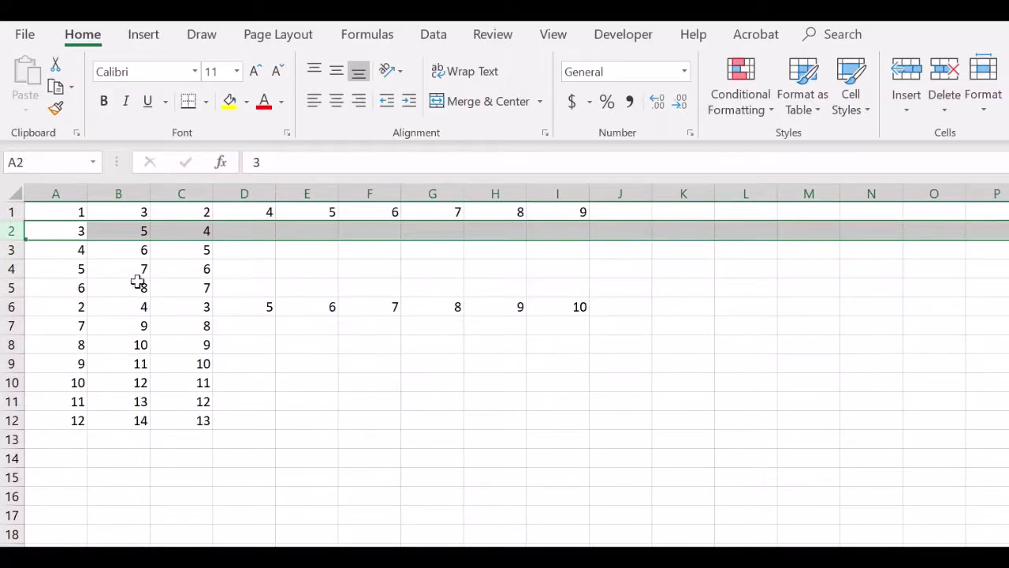
pyautogui.moveTo(130, 212); pyautogui.dragTo(124, 420)
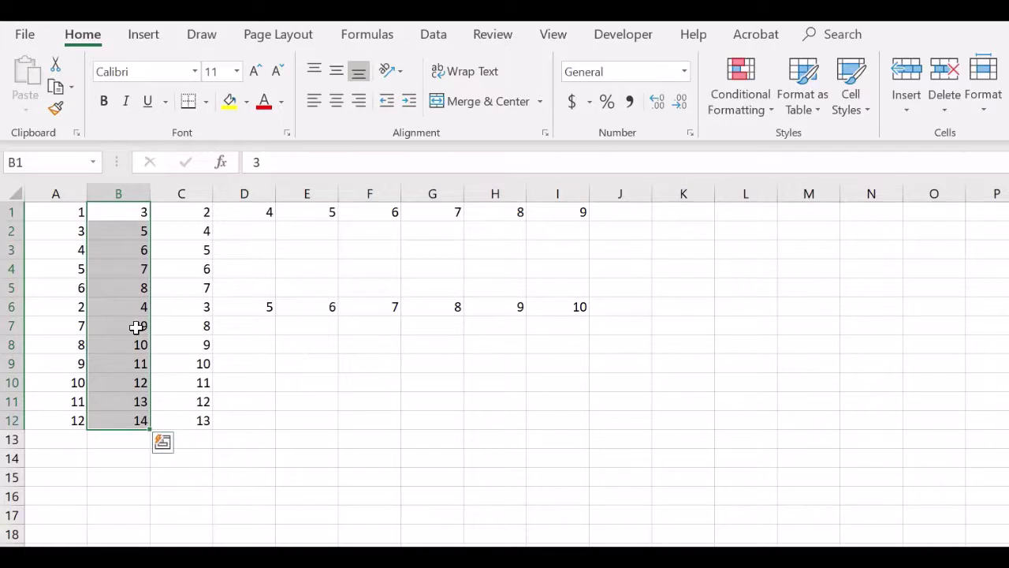
pyautogui.press('alt')
pyautogui.moveTo(148, 326); pyautogui.dragTo(374, 323)
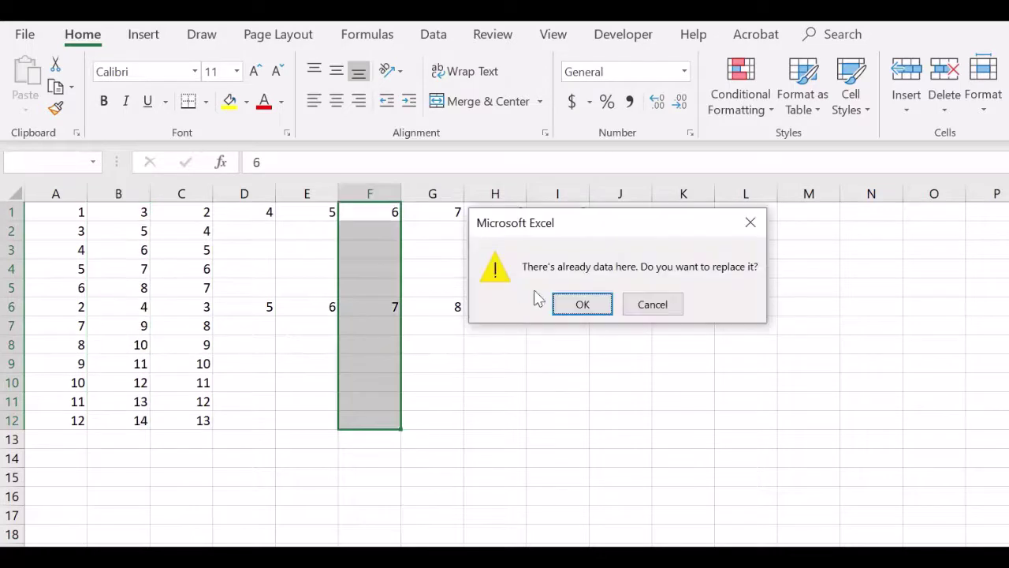
pyautogui.click(592, 307)
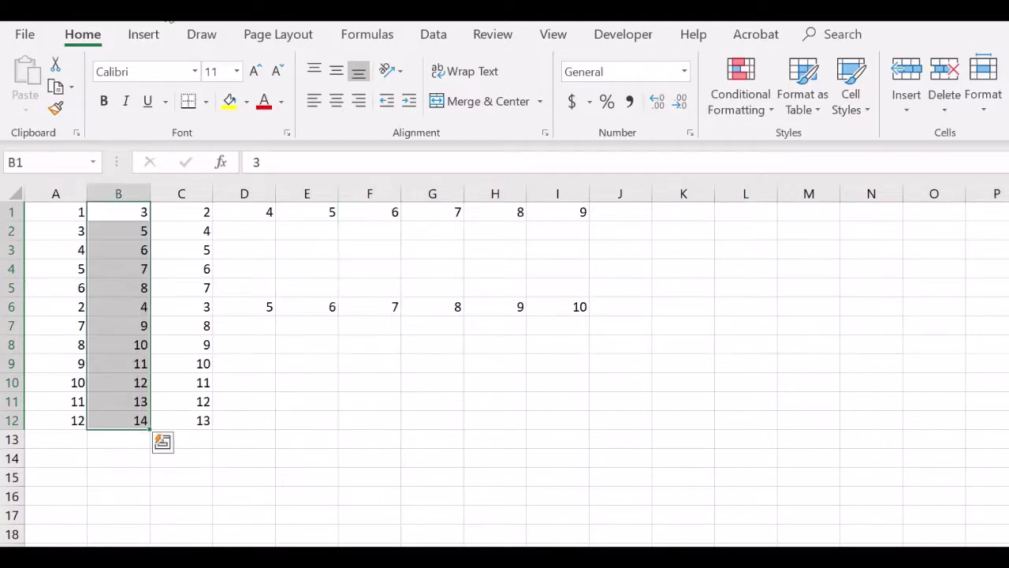
# Insert a blank sheet column at F and move column B's numbers (B1:B12) into it.
pyautogui.click(370, 229)
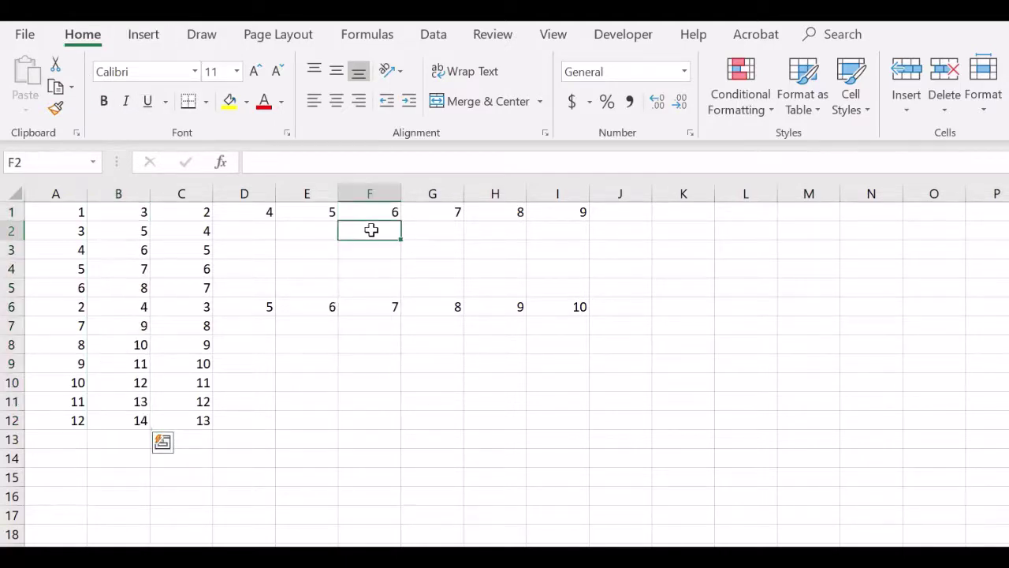
pyautogui.click(909, 110)
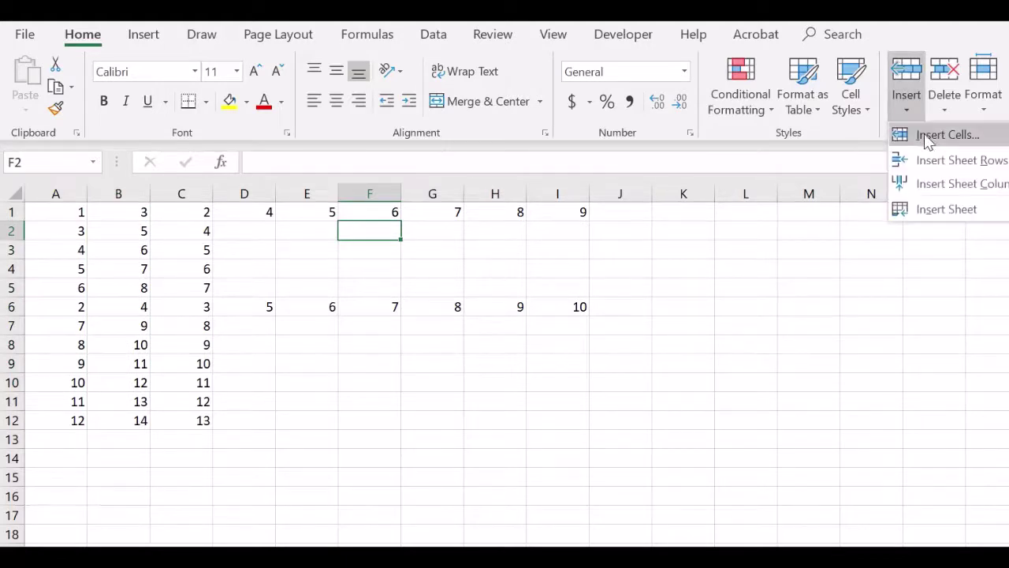
pyautogui.click(948, 193)
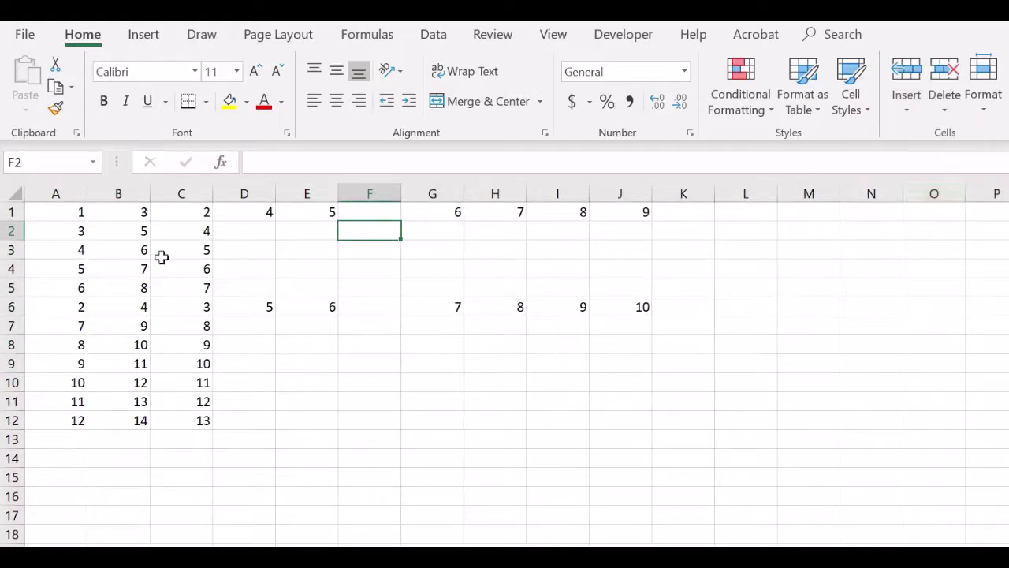
pyautogui.moveTo(134, 212); pyautogui.dragTo(115, 420)
pyautogui.moveTo(150, 388); pyautogui.dragTo(392, 388)
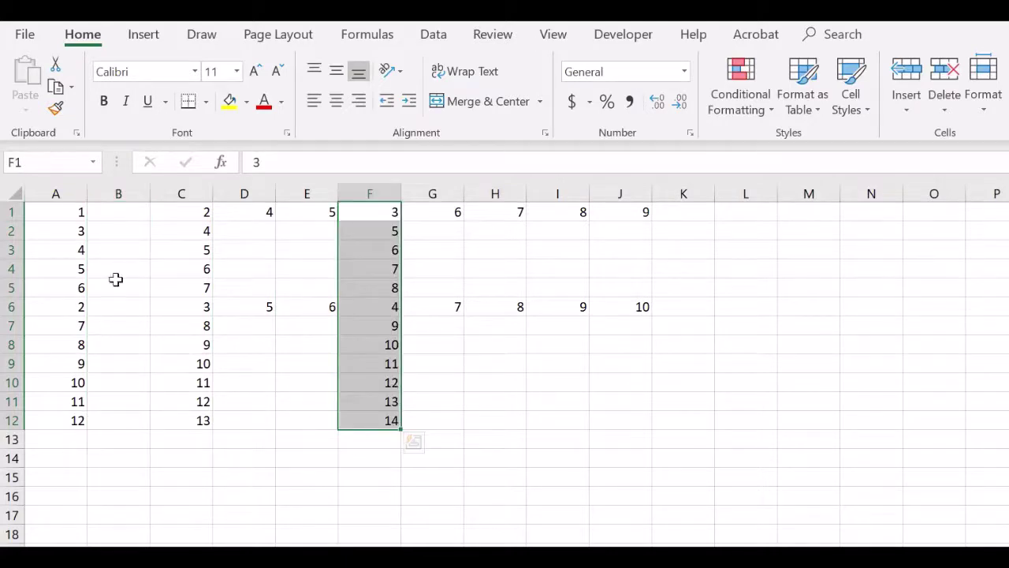
# Delete the empty column B, then click K10 to clear the selection.
pyautogui.click(126, 189)
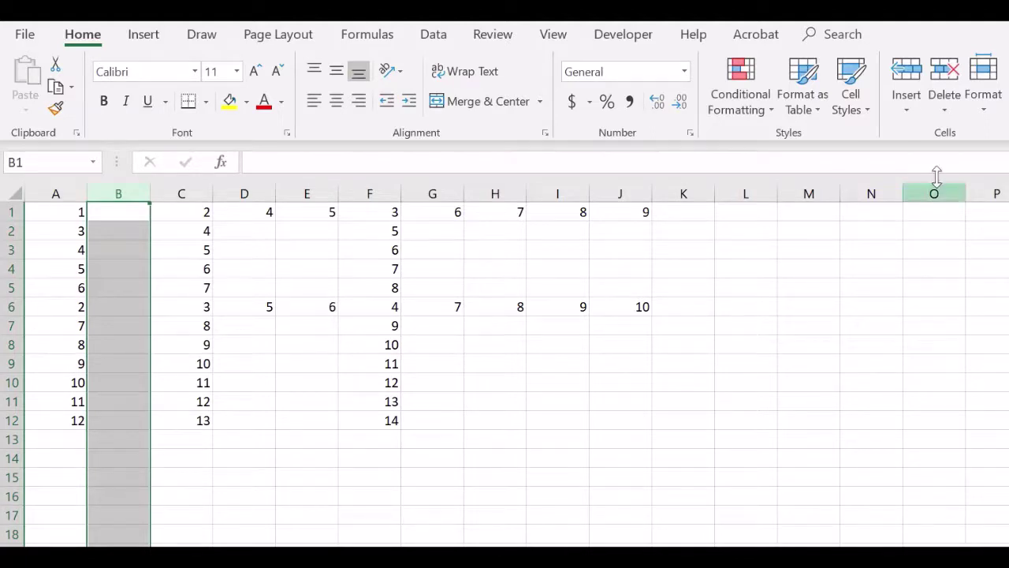
pyautogui.click(945, 112)
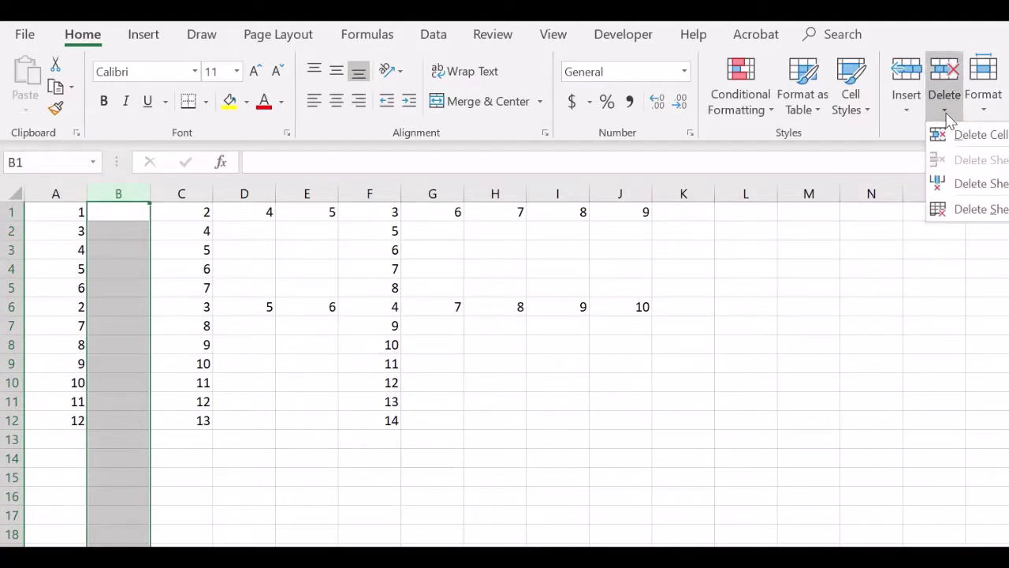
pyautogui.click(975, 198)
pyautogui.click(694, 384)
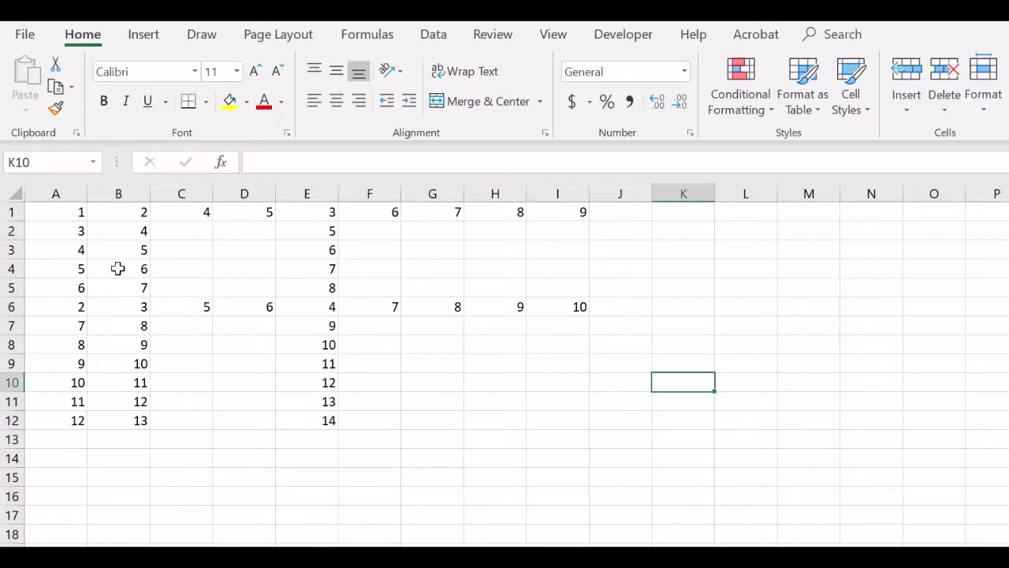
# Move block A1:C12 to J1:L12, cancelling an attempted overwrite of G1:I12.
pyautogui.moveTo(70, 213); pyautogui.dragTo(197, 422)
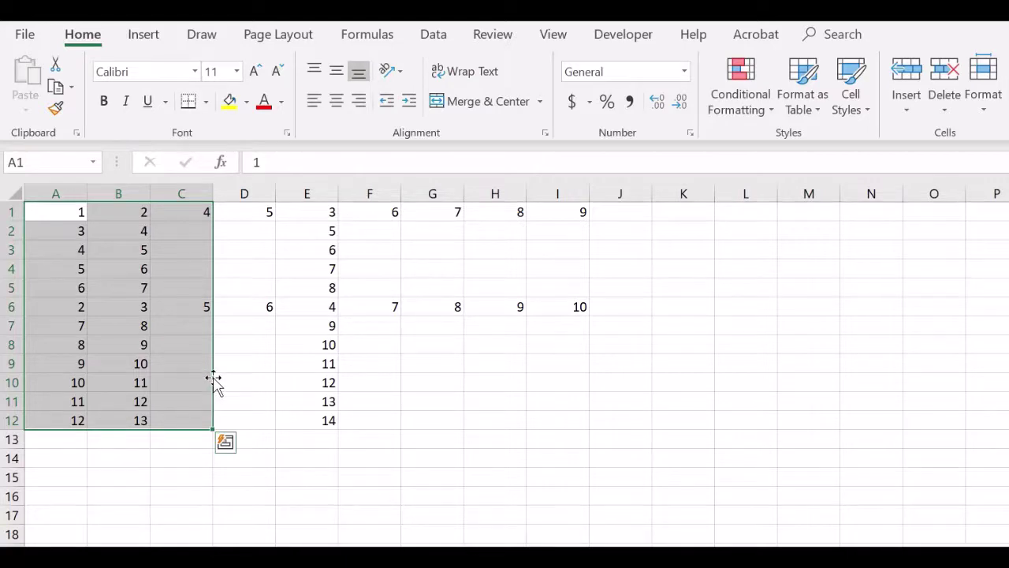
pyautogui.moveTo(217, 386); pyautogui.dragTo(551, 355)
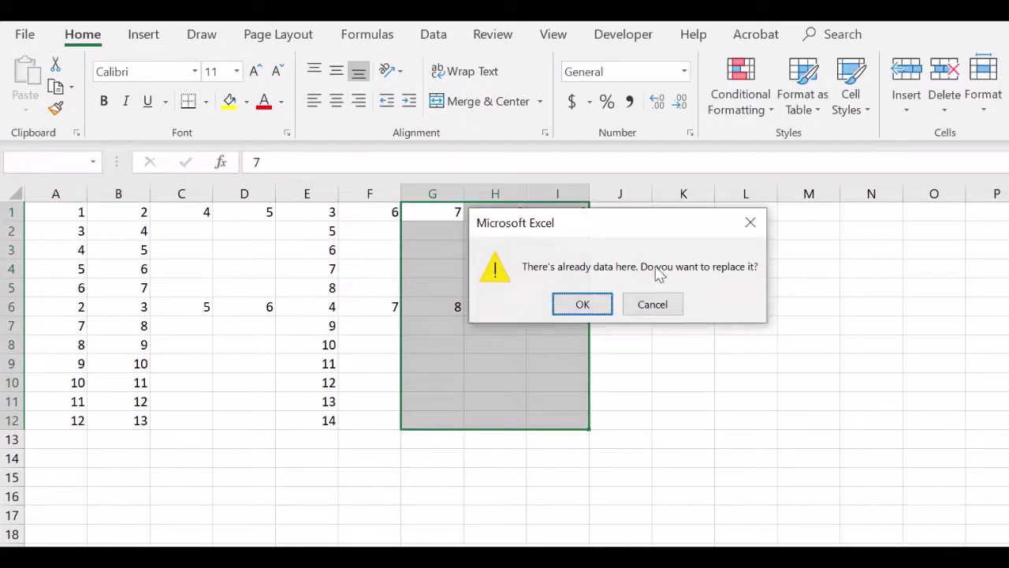
pyautogui.click(653, 304)
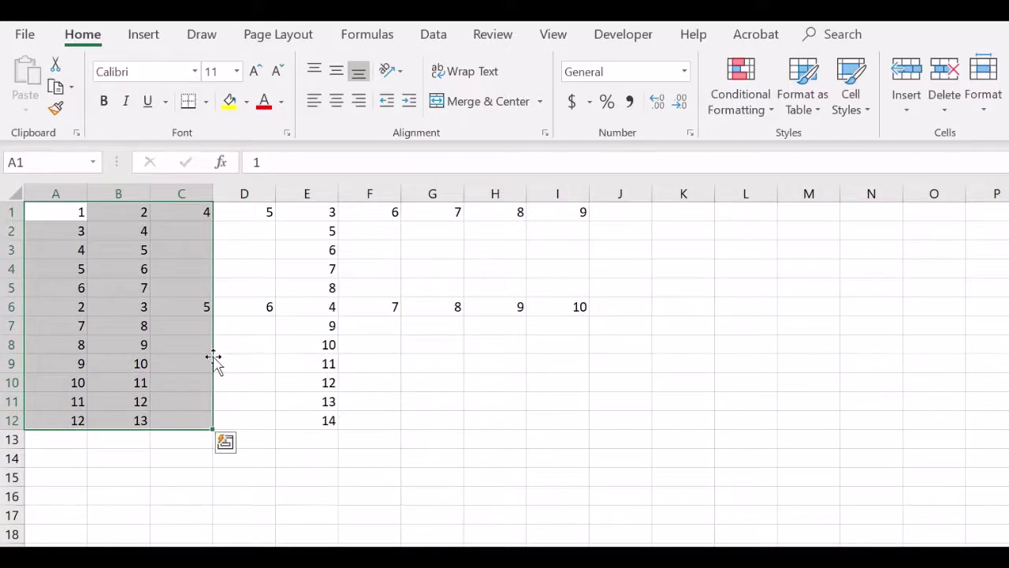
pyautogui.moveTo(218, 365); pyautogui.dragTo(761, 316)
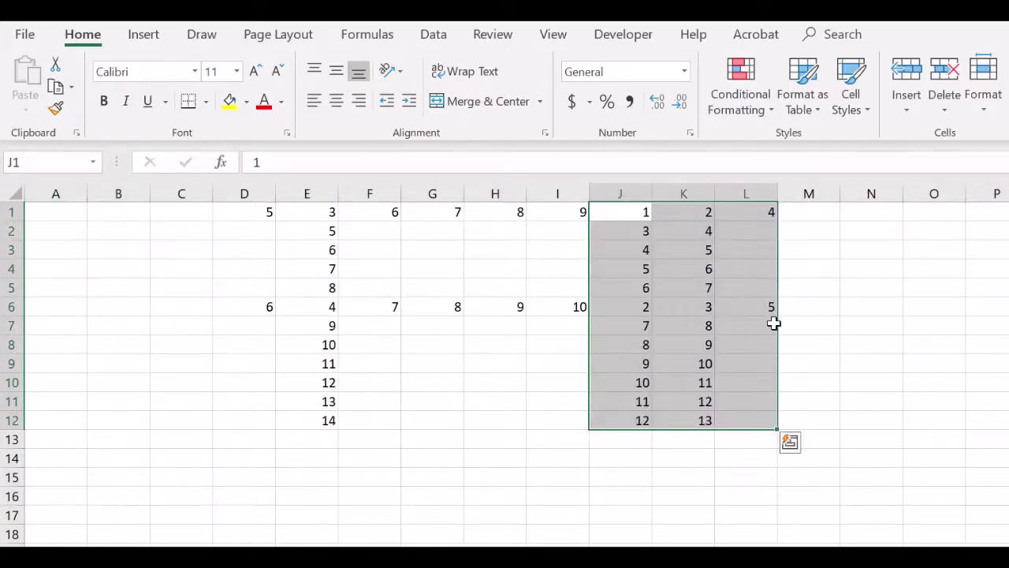